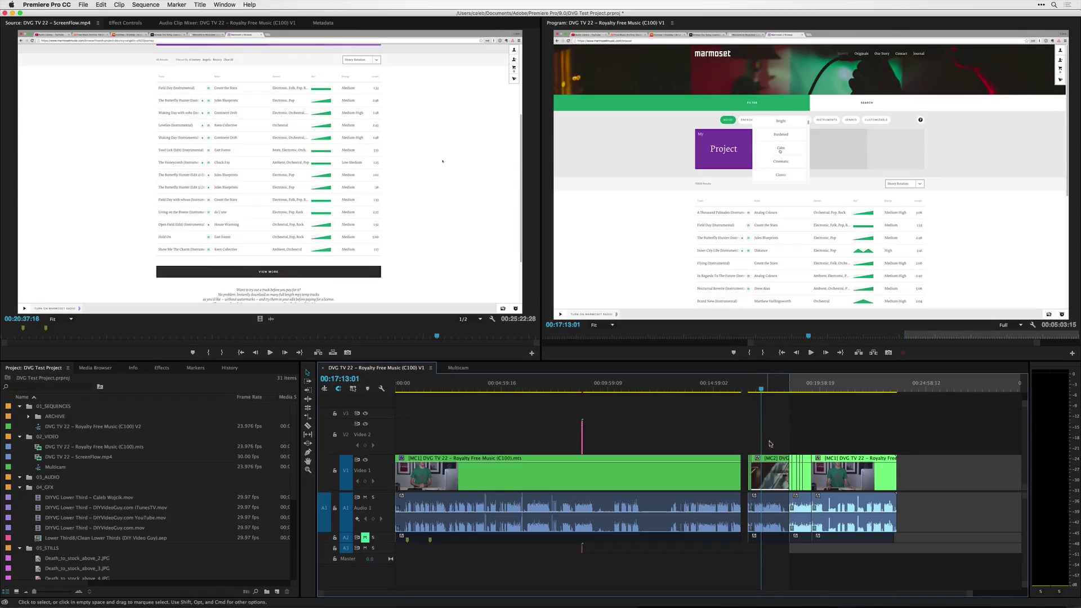
# Preview the short middle clip on Audio 1, then send it to Adobe Audition with Edit Clip
pyautogui.moveTo(763, 389); pyautogui.dragTo(769, 390)
pyautogui.press('space')
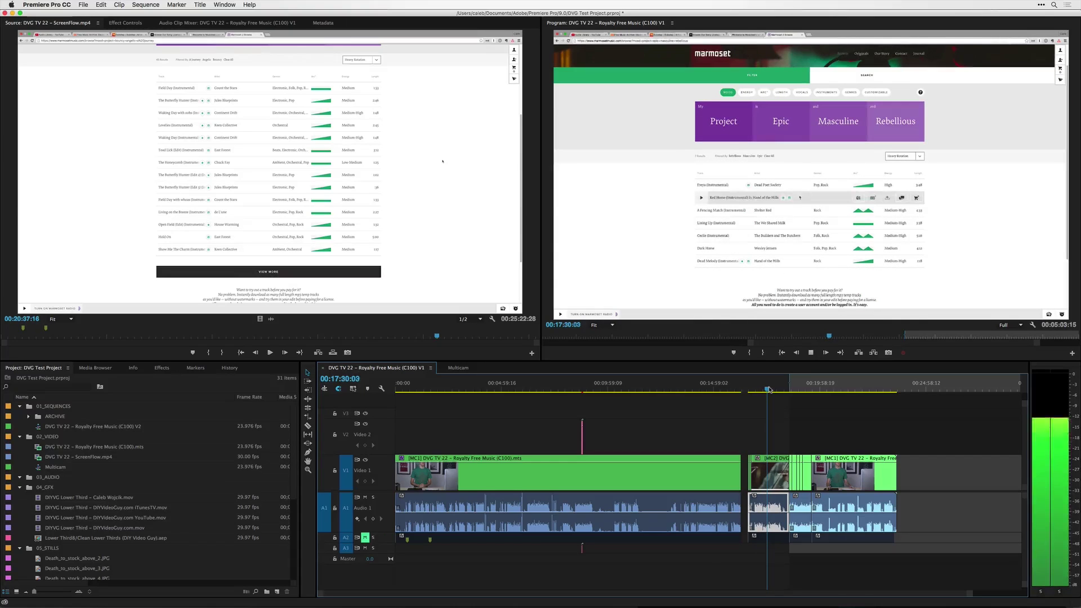
pyautogui.press('space')
pyautogui.rightClick(767, 498)
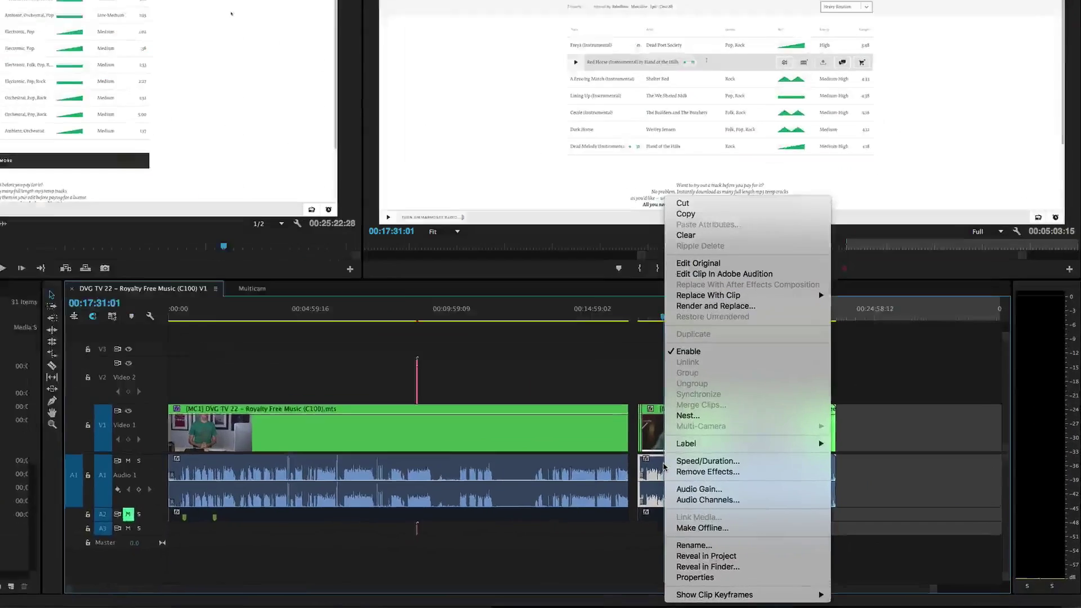
pyautogui.click(807, 356)
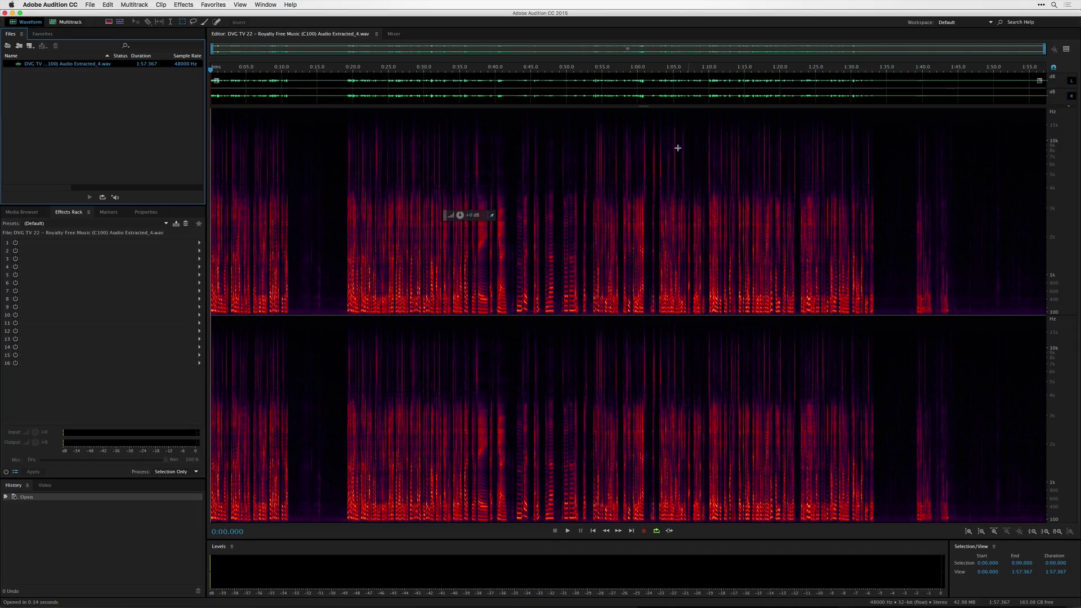
# Load the On the Telephone effects rack preset and preview it from 0:21.329
pyautogui.click(69, 222)
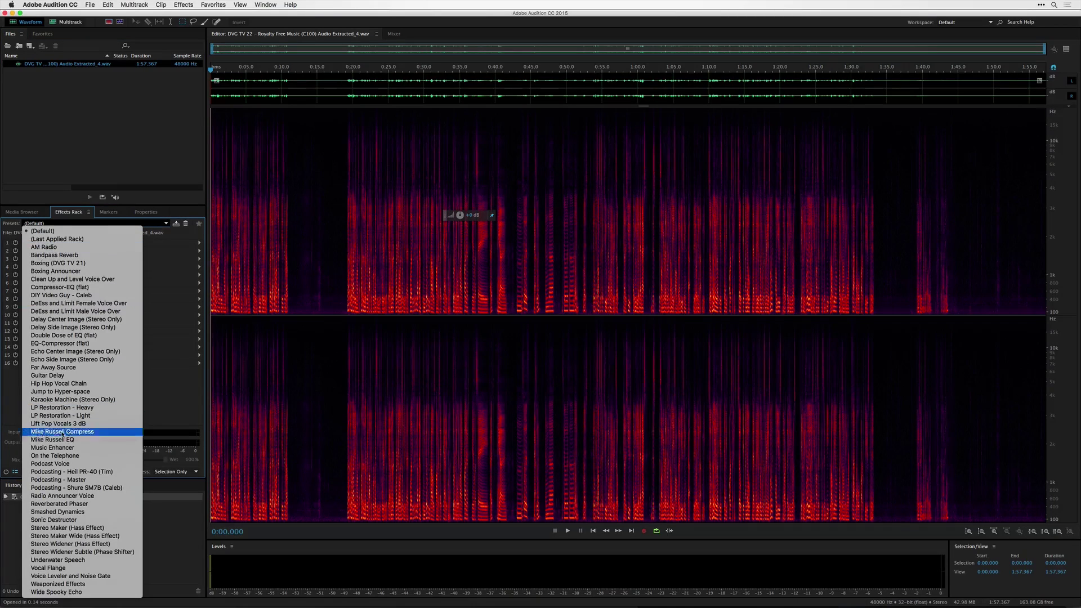
pyautogui.click(55, 455)
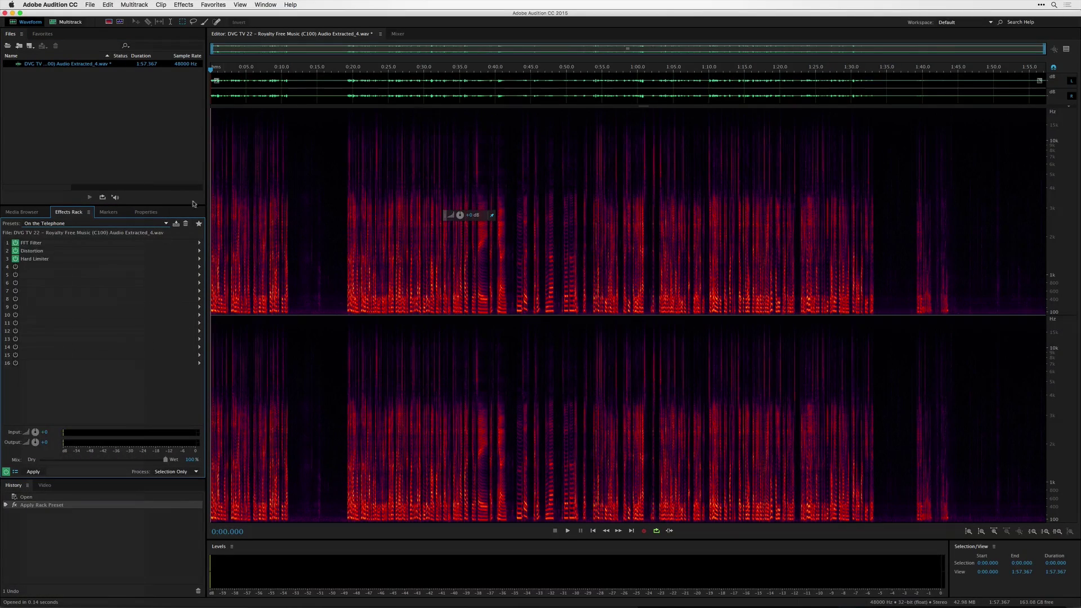
pyautogui.click(363, 72)
pyautogui.press('space')
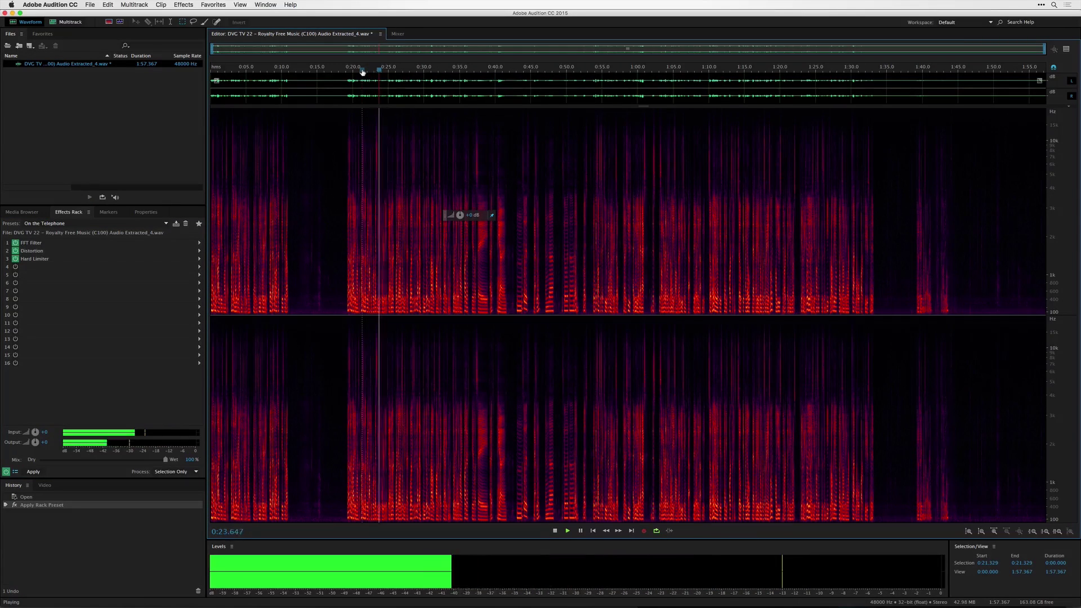
pyautogui.press('space')
# Apply the On the Telephone rack to the entire file and listen to the processed audio
pyautogui.click(394, 158)
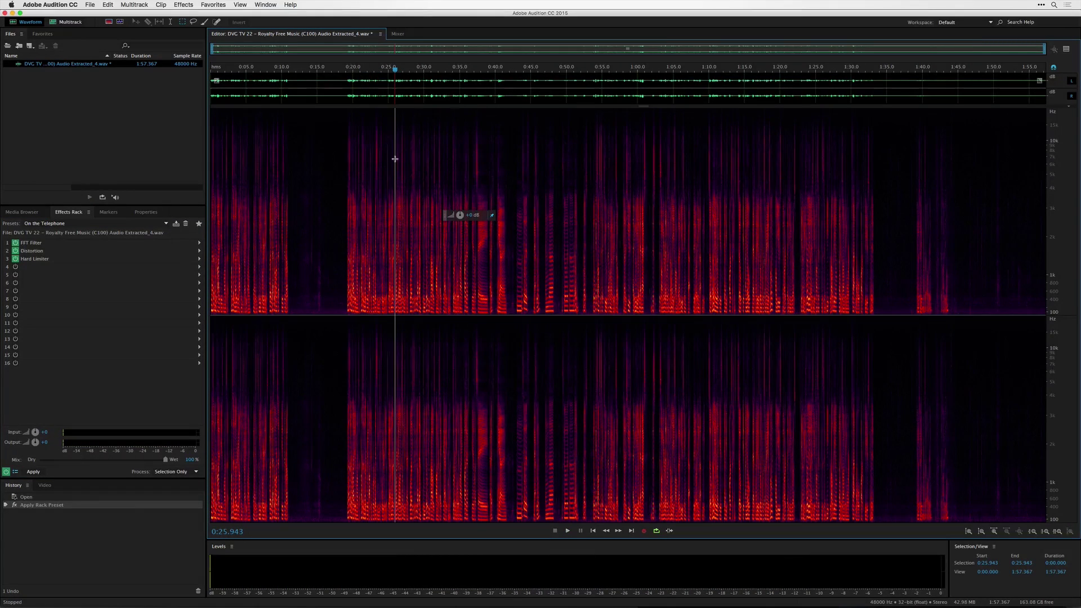
pyautogui.press('super+a')
pyautogui.click(31, 472)
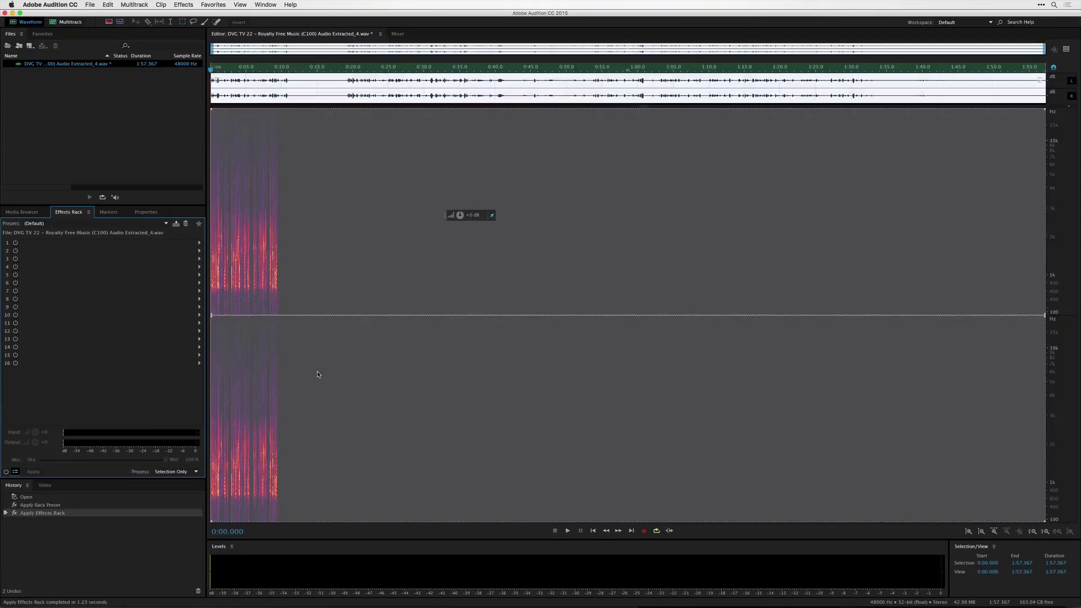
pyautogui.click(387, 137)
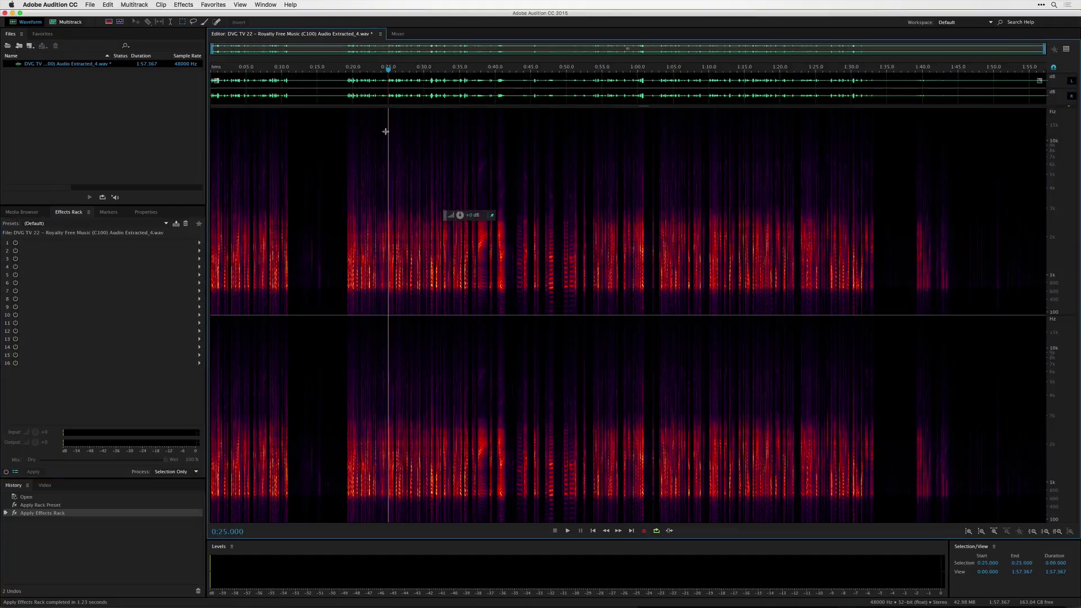
pyautogui.press('space')
pyautogui.press('space')
pyautogui.press('super+Tab')
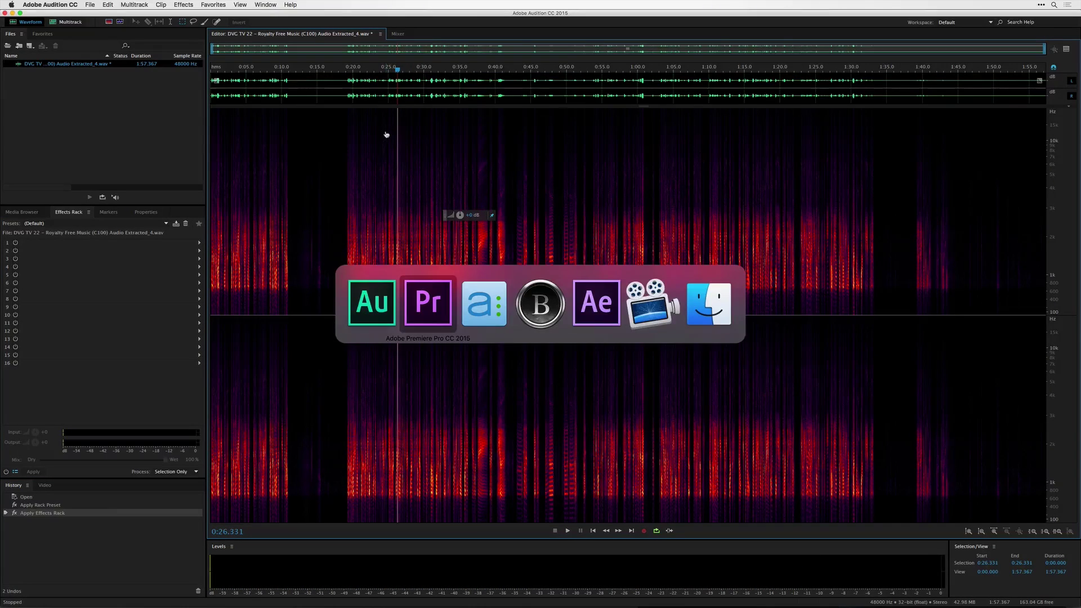
# Save the processed audio in Audition, then play the clip in Premiere from just before it
pyautogui.press('super+Tab')
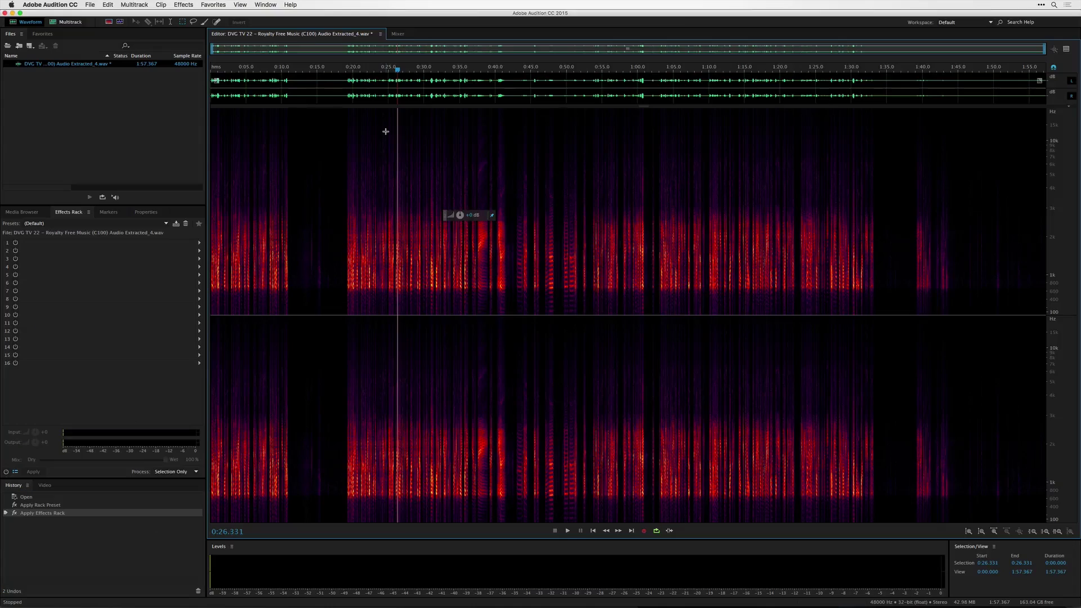
pyautogui.press('super+s')
pyautogui.press('super+Tab')
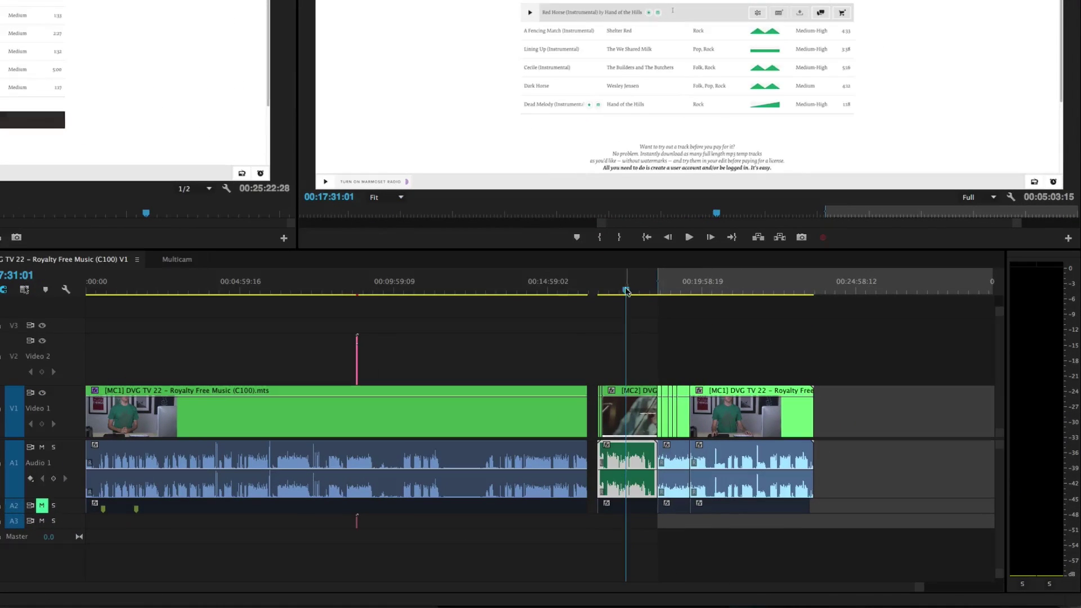
pyautogui.moveTo(626, 295); pyautogui.dragTo(615, 290)
pyautogui.press('space')
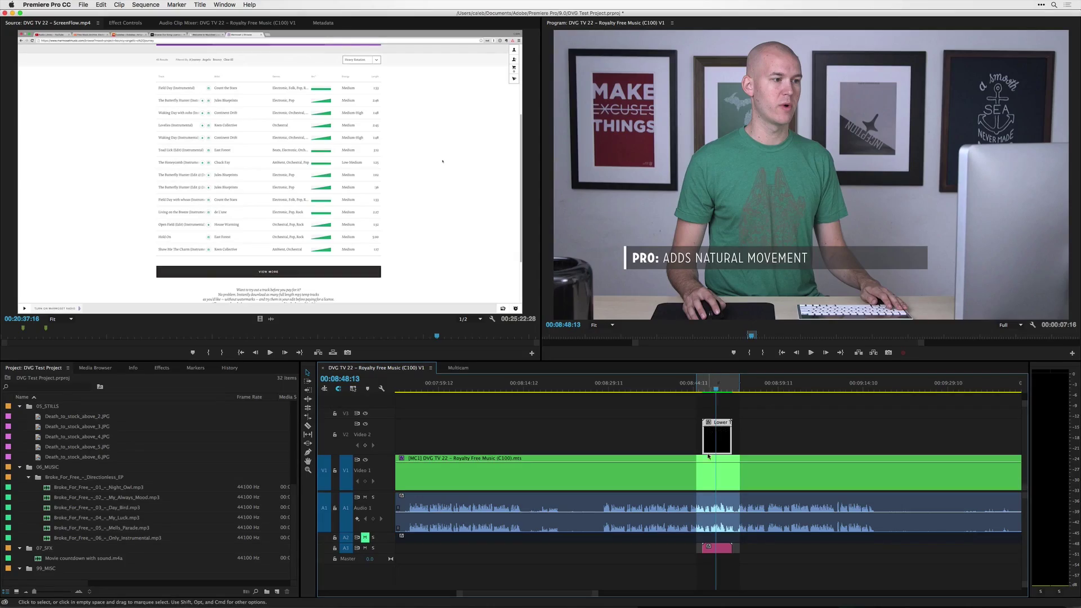
# Move the playhead to where the lower third is fully shown and select its V2 clip
pyautogui.click(706, 391)
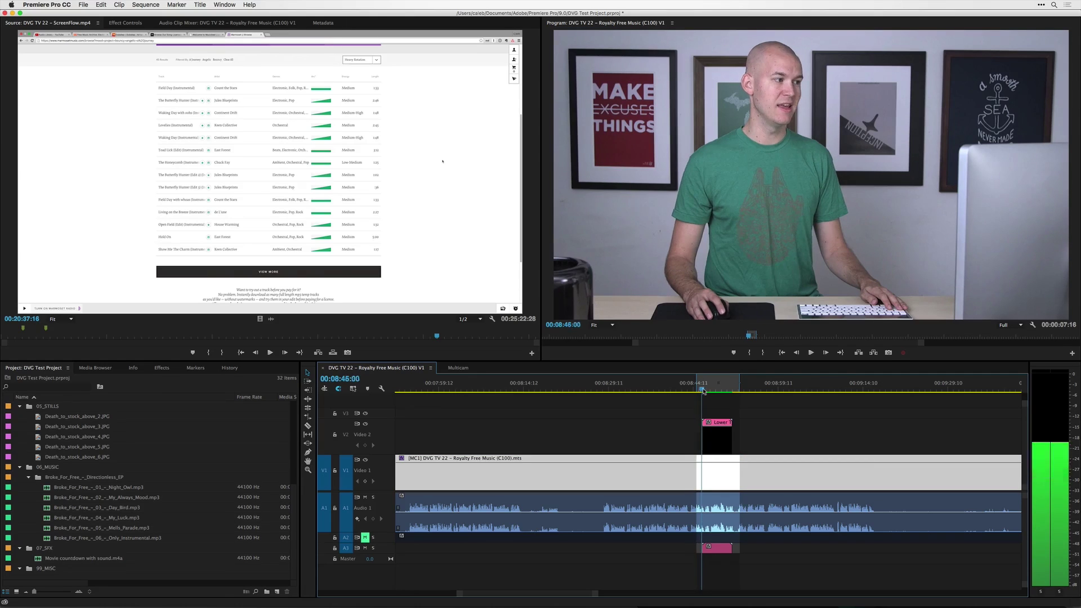
pyautogui.moveTo(706, 391); pyautogui.dragTo(719, 391)
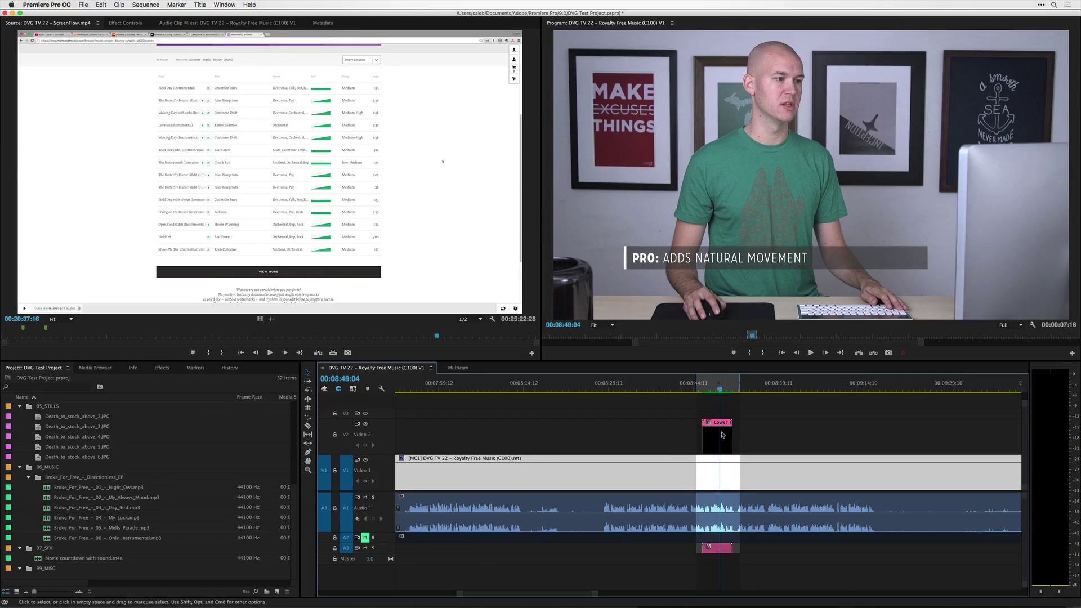
pyautogui.click(721, 439)
pyautogui.rightClick(721, 438)
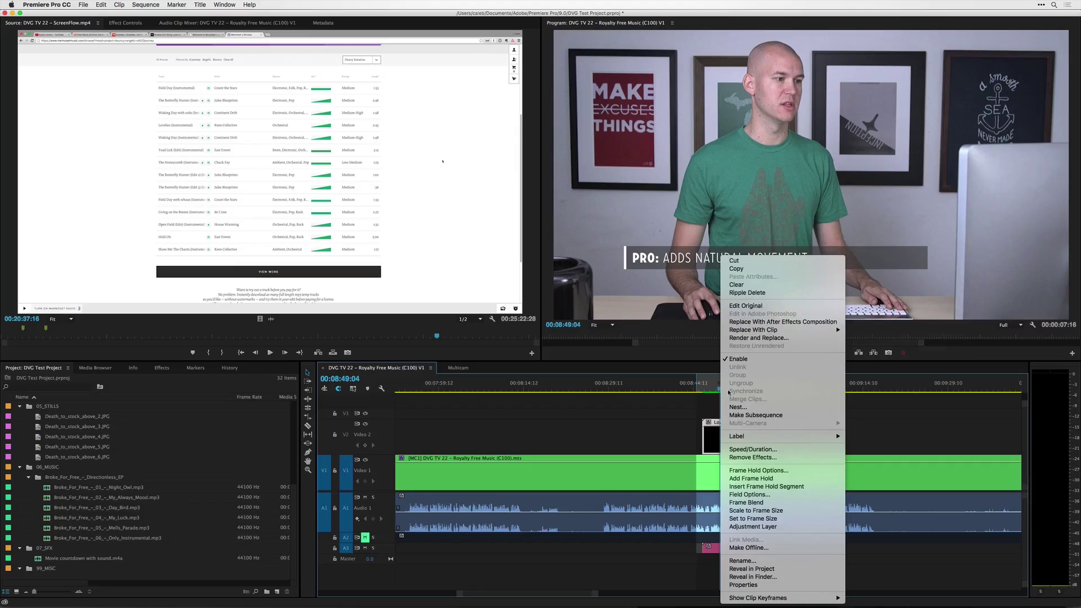
pyautogui.press('Escape')
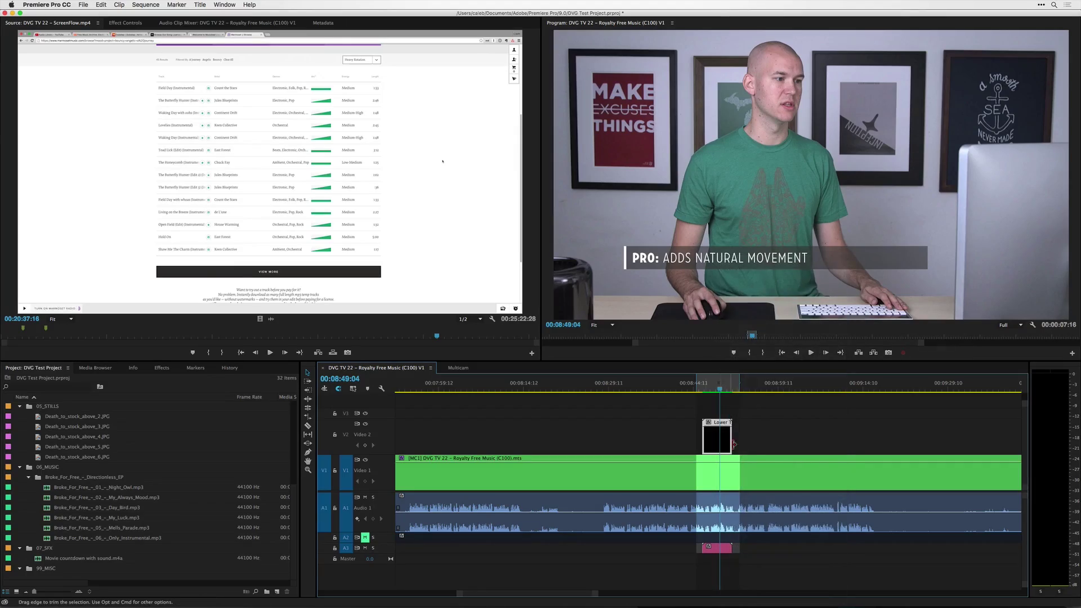
# Open the Lower Third clip's original composition in After Effects with Edit Original
pyautogui.rightClick(712, 448)
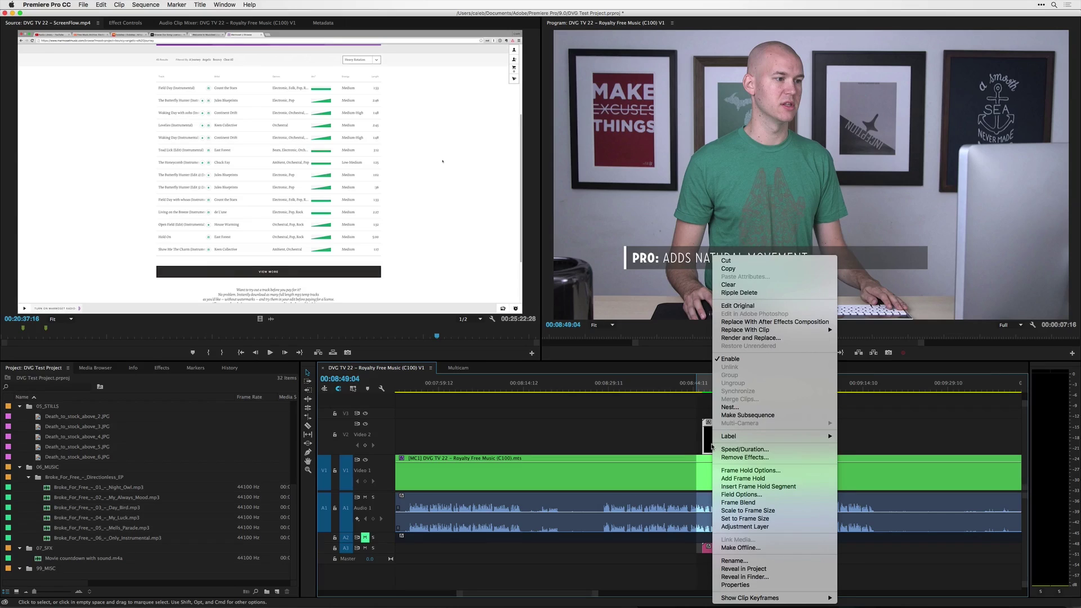
pyautogui.click(748, 305)
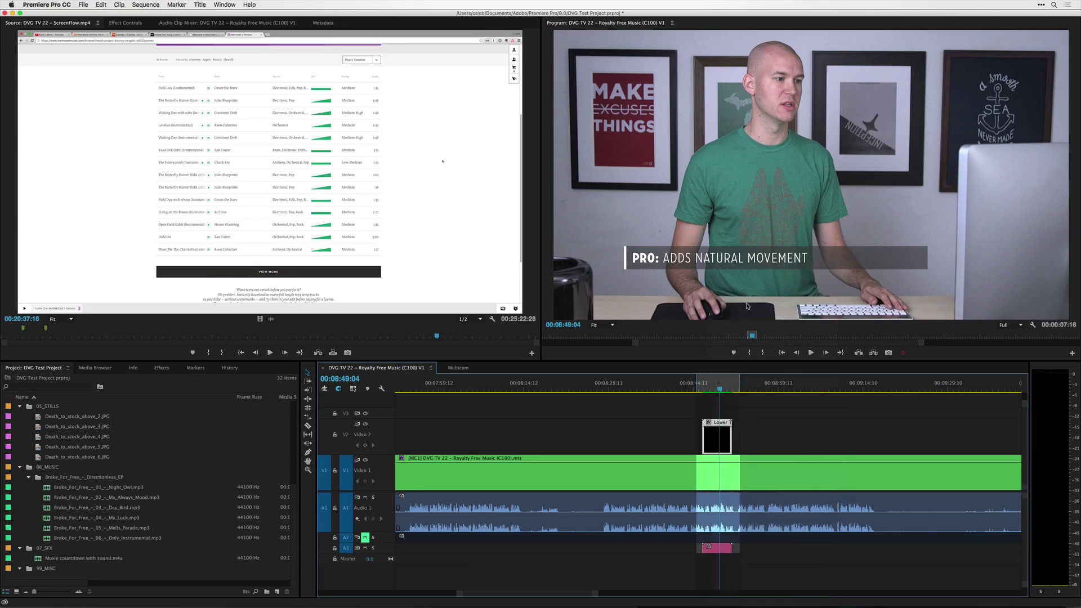
pyautogui.rightClick(717, 441)
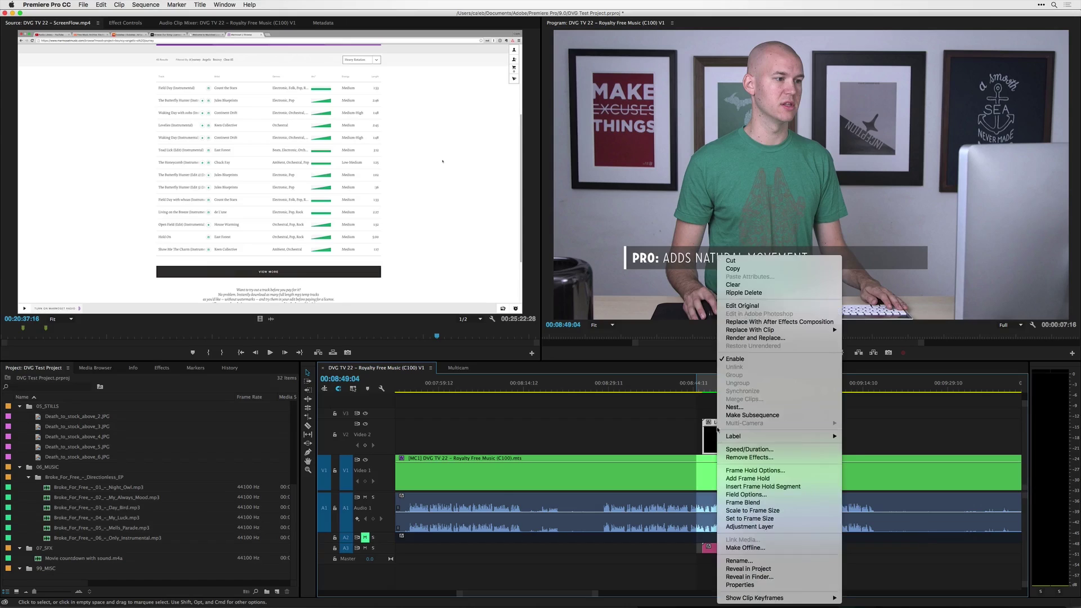
pyautogui.click(737, 309)
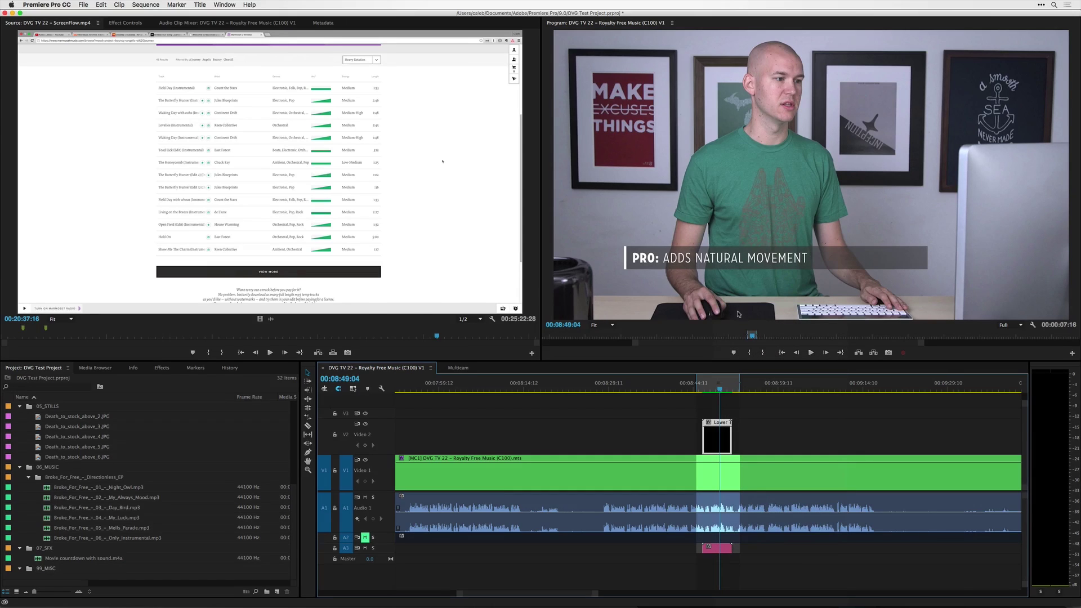
pyautogui.press('super+Tab')
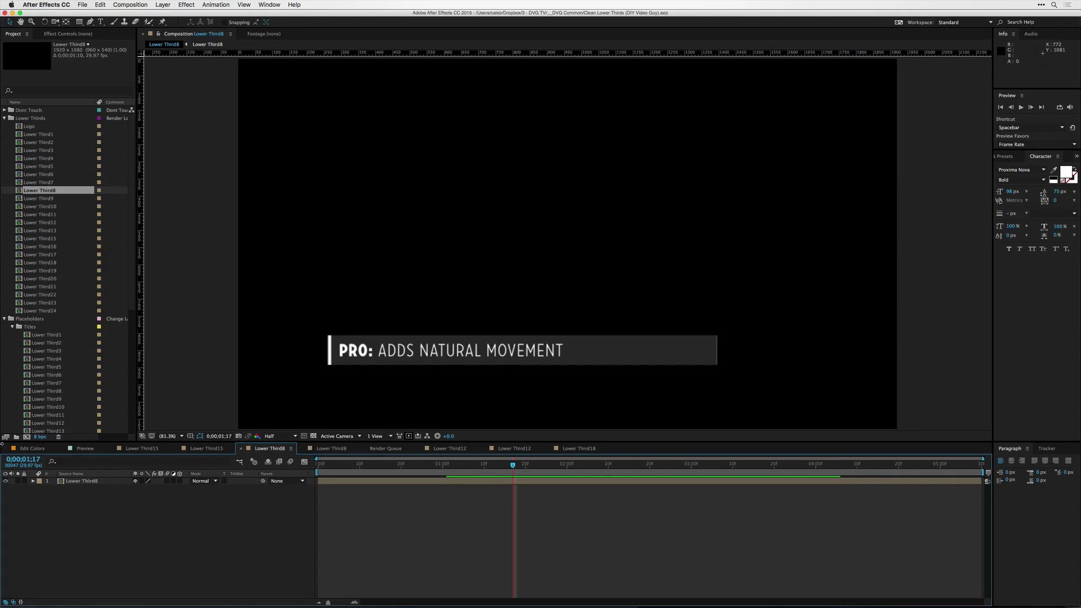
# In the Lower Third8 composition, replace ADDS with REMOVES and save the After Effects project
pyautogui.scroll(-5, 34, 222)
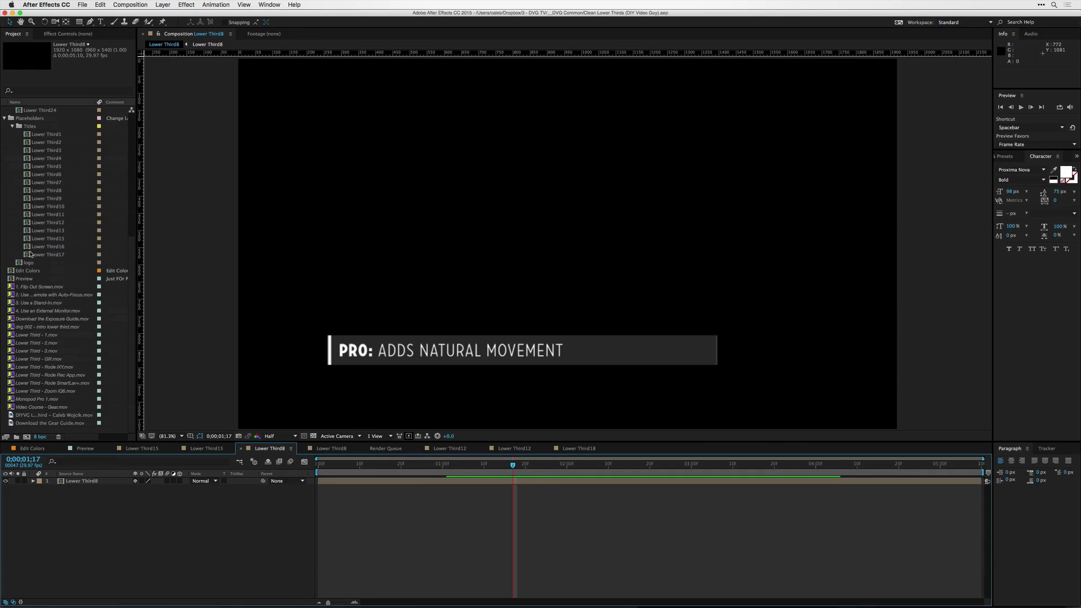
pyautogui.doubleClick(426, 325)
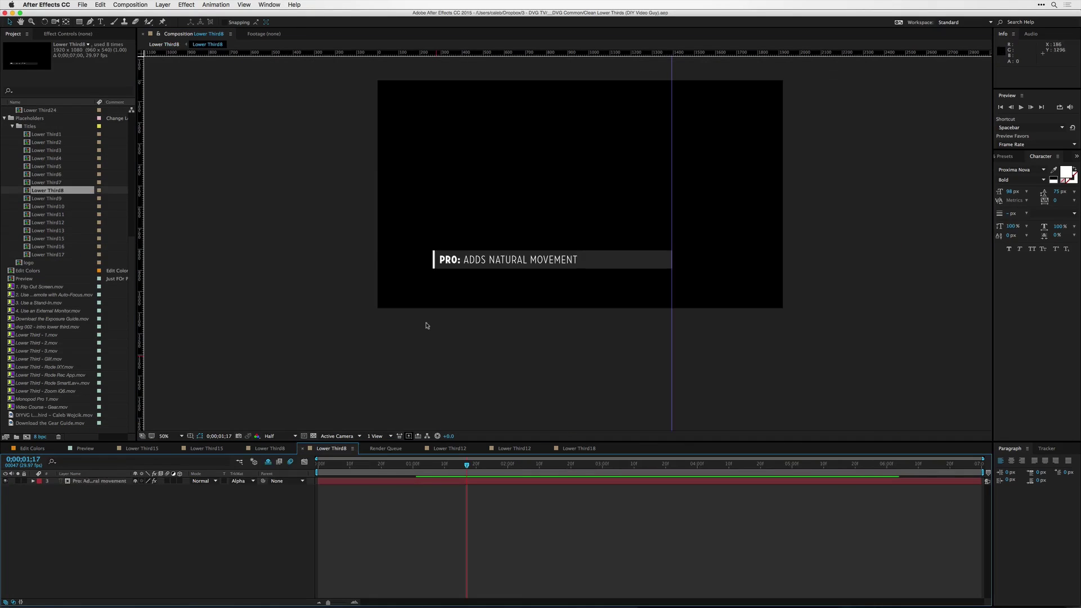
pyautogui.doubleClick(462, 259)
pyautogui.click(467, 259)
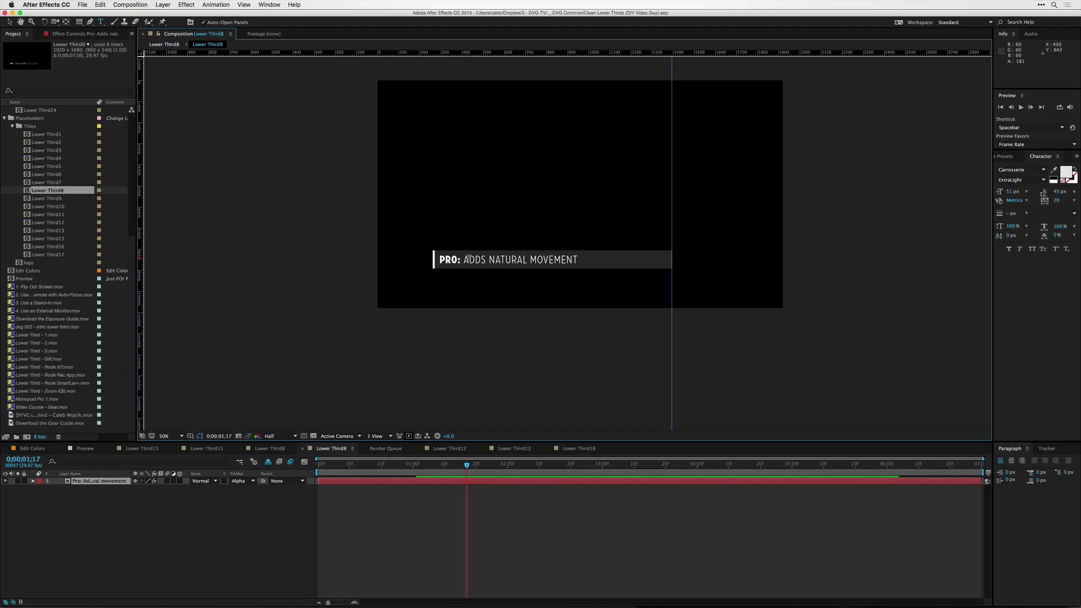
pyautogui.write('rem')
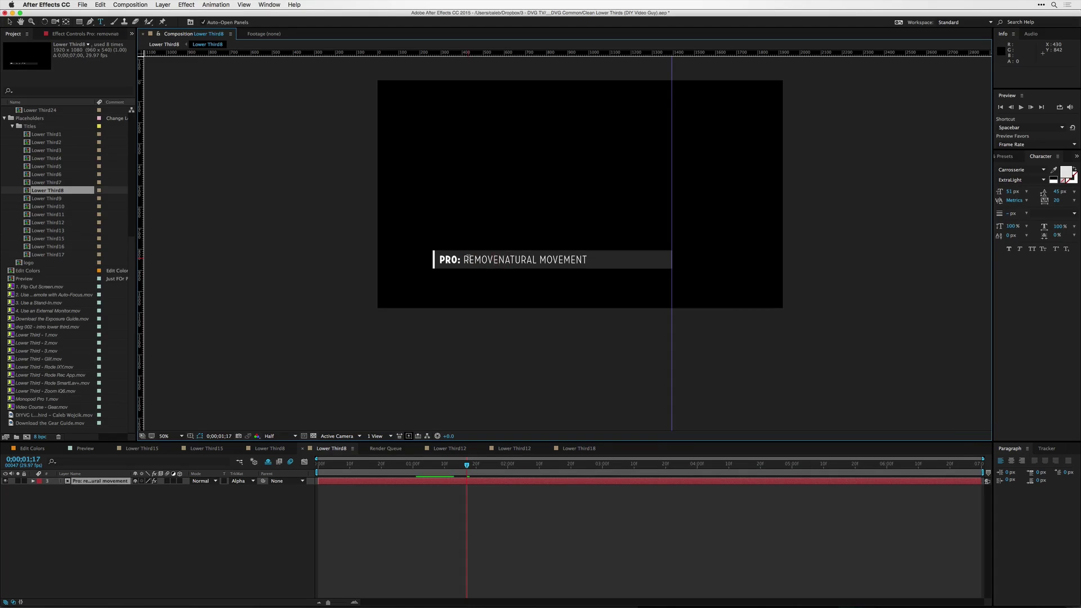
pyautogui.write('oves')
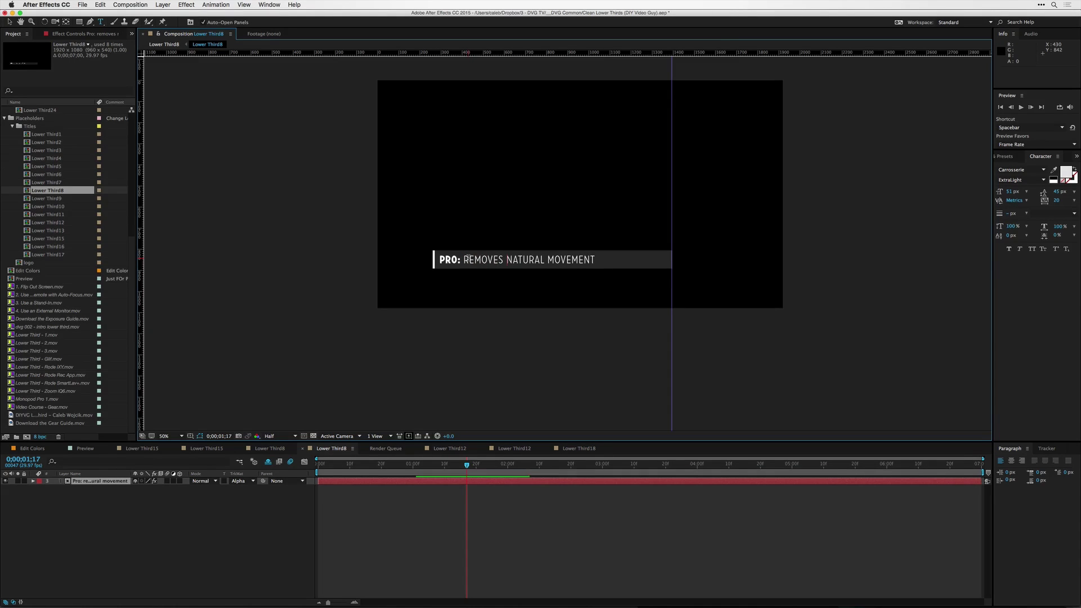
pyautogui.press('super+s')
pyautogui.press('super+Tab')
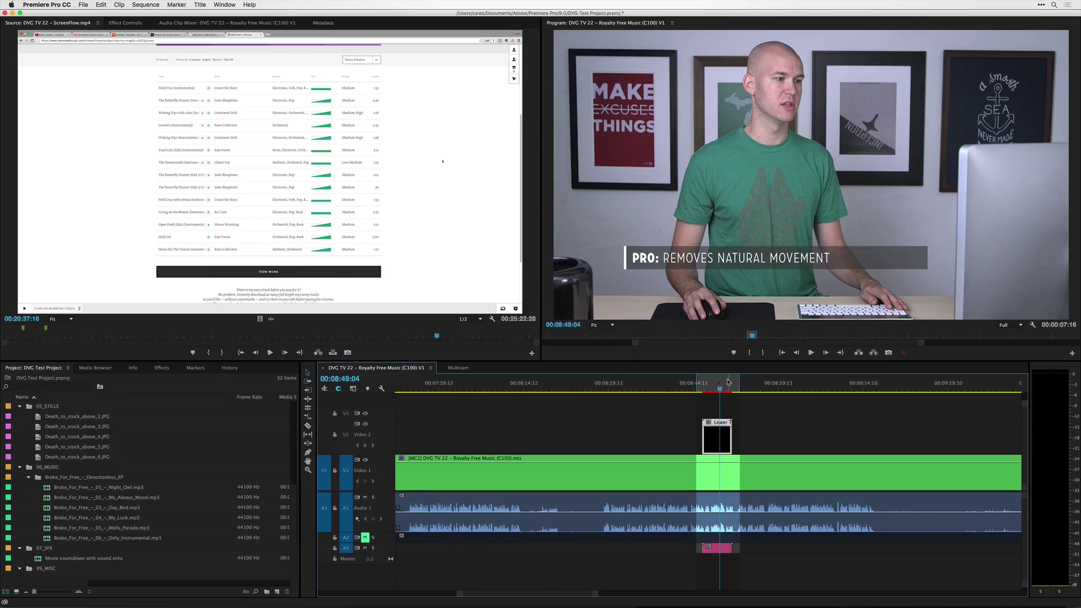
# Render the work-area preview and dock the Program monitor above the Source monitor
pyautogui.press('Return')
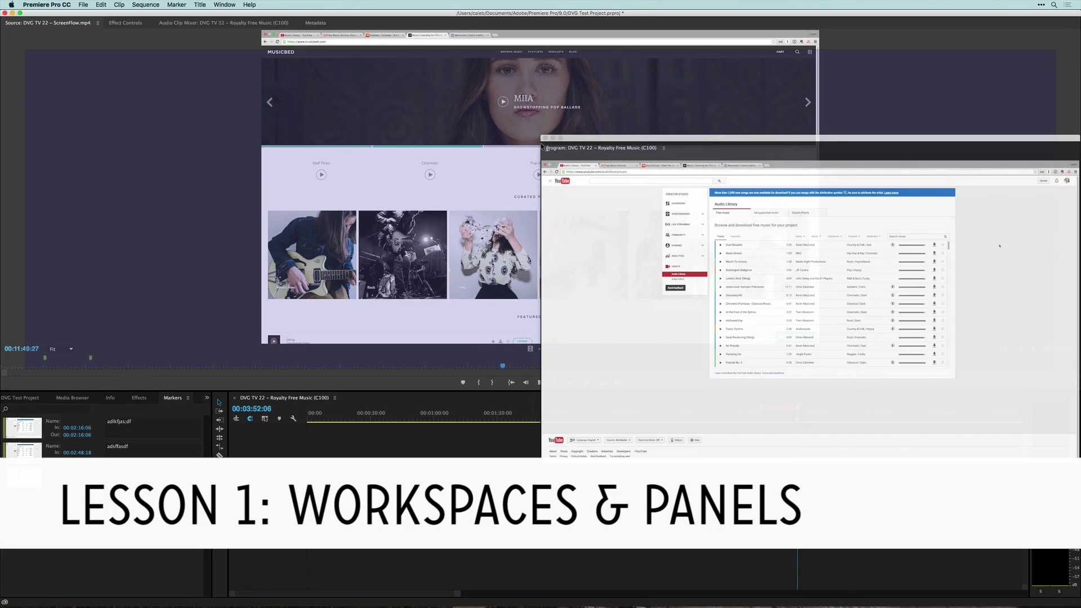
pyautogui.moveTo(542, 146); pyautogui.dragTo(556, 68)
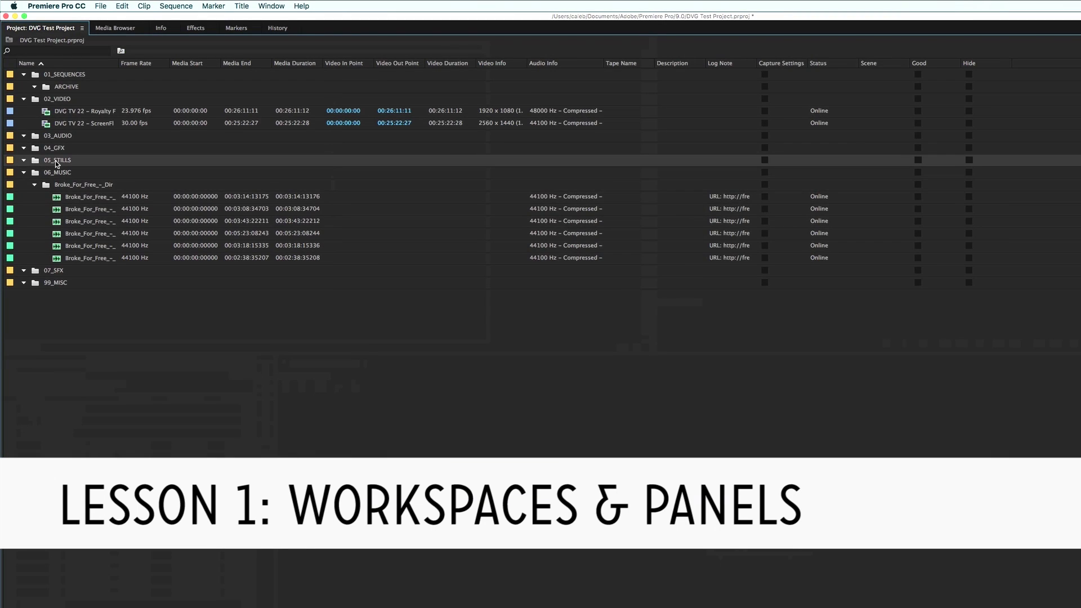
# Select the first C100 sequence and set the Gold Sport look's Faded Film to 0.0
pyautogui.press('super+i')
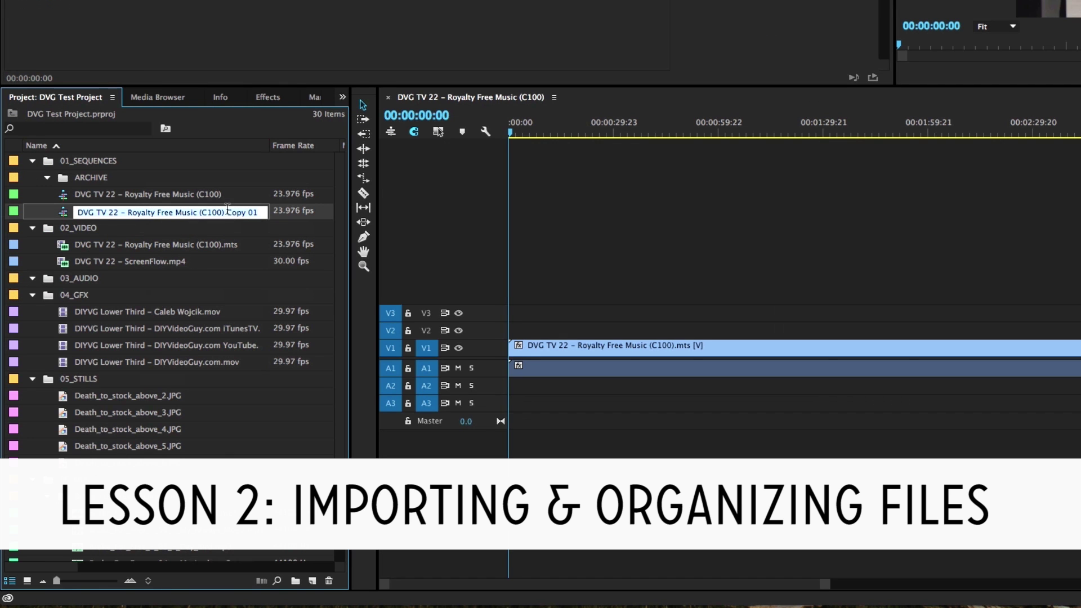
pyautogui.click(176, 194)
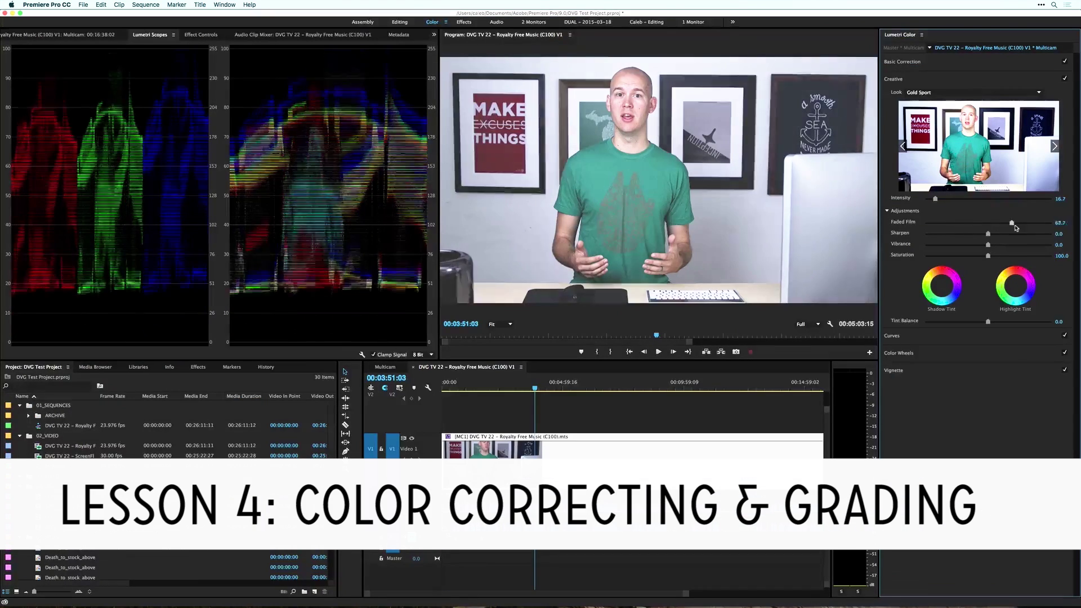
pyautogui.moveTo(1011, 223); pyautogui.dragTo(907, 228)
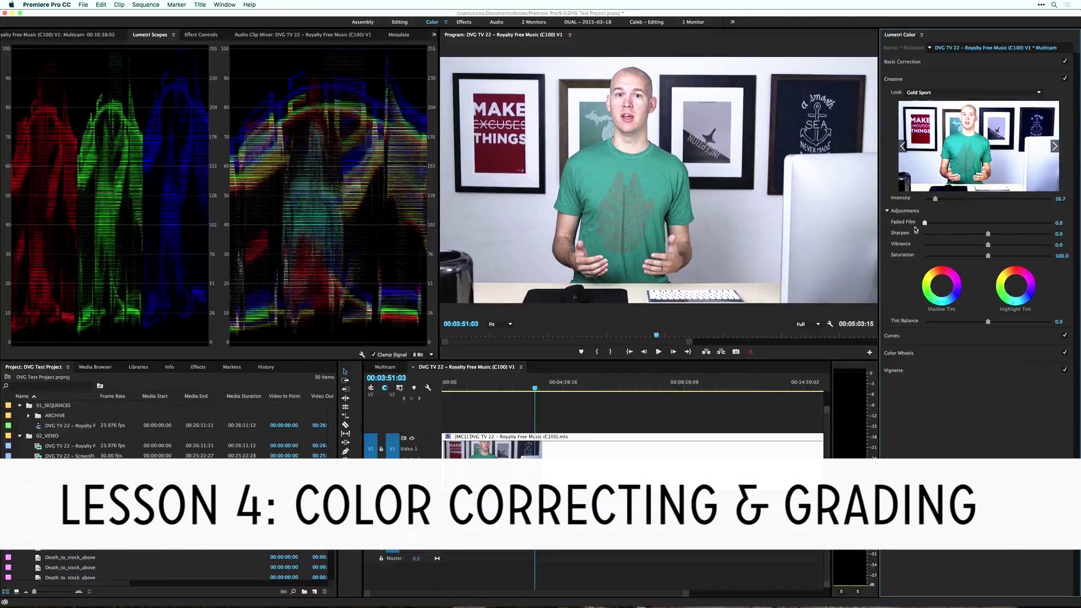